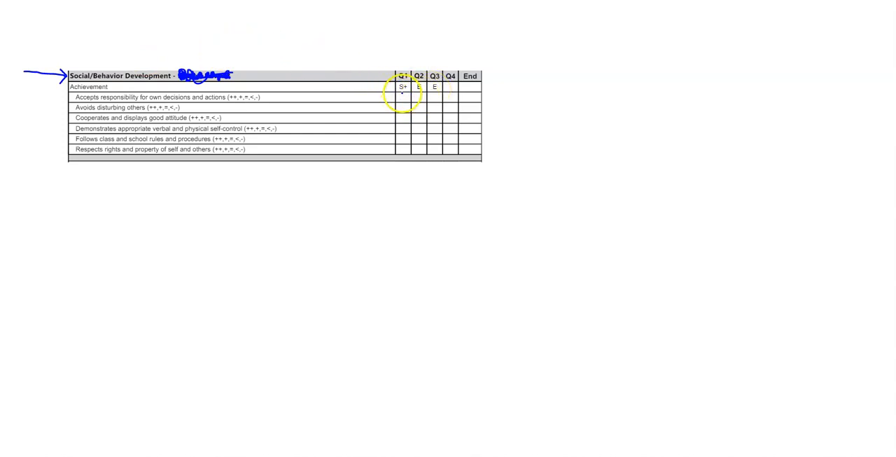
mouse_move(130, 91)
mouse_down()
mouse_move(70, 96)
mouse_move(49, 155)
mouse_move(155, 181)
mouse_move(274, 158)
mouse_up()
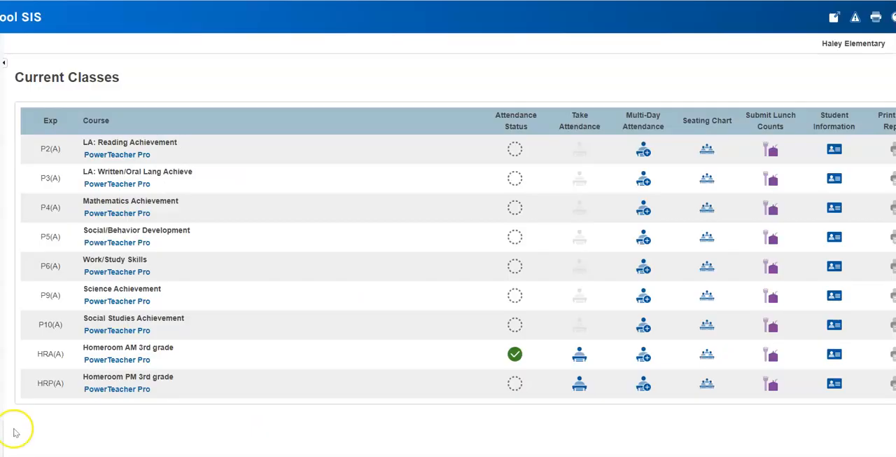
Step: Open the gradebook for the Social/Behavior Development class and start a new assignment
click(111, 241)
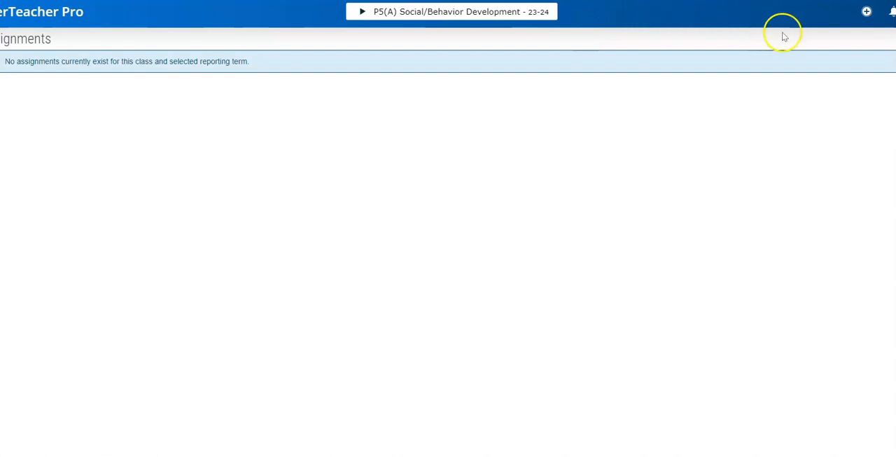
click(866, 12)
click(845, 48)
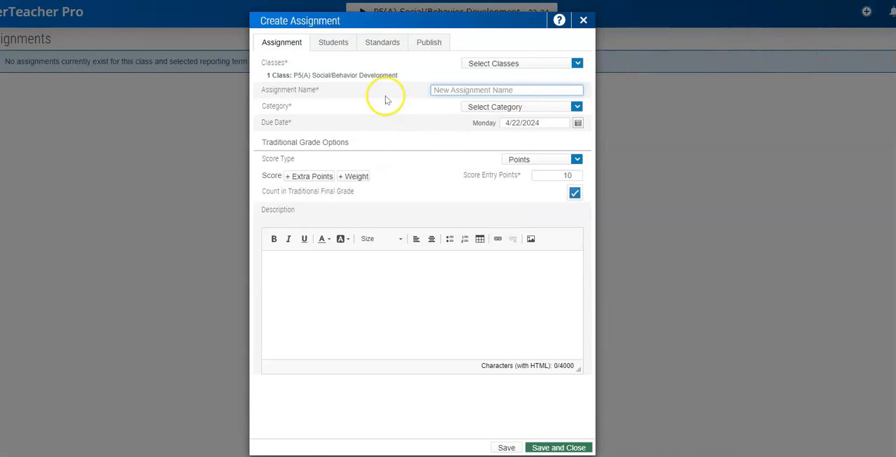
Step: Include standard MDE0340000.01 in the assignment and turn on auto-calculation of assignment standards scores
click(385, 44)
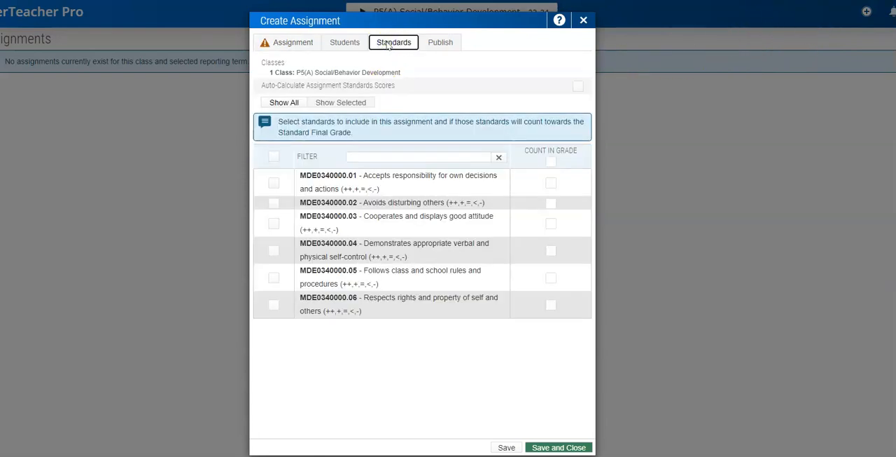
click(273, 183)
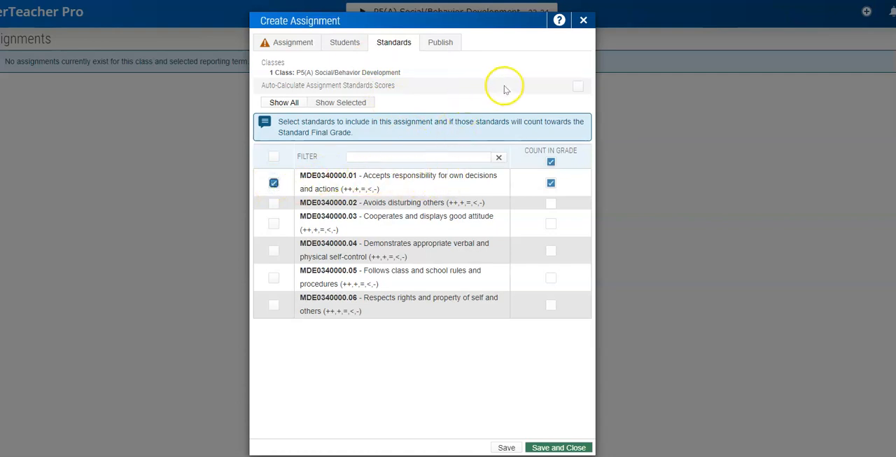
click(579, 87)
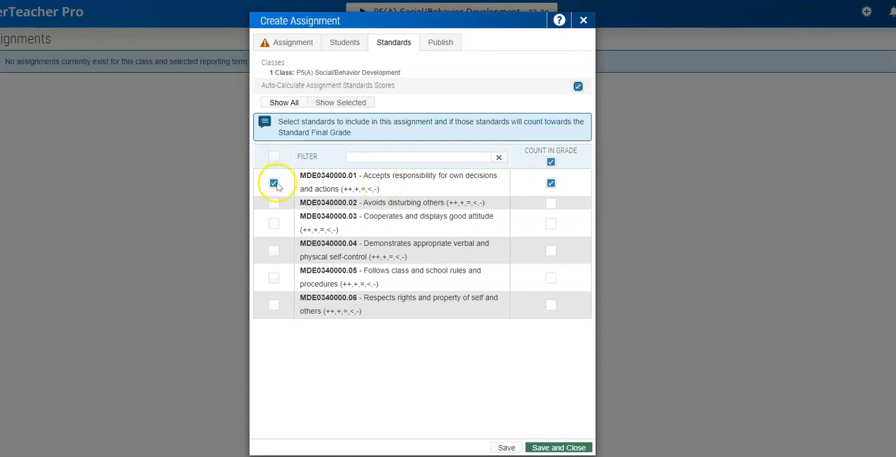
Step: Name the assignment "Accepts Responsibility for Own Decisions & Actions" and set its category to Observation
click(287, 42)
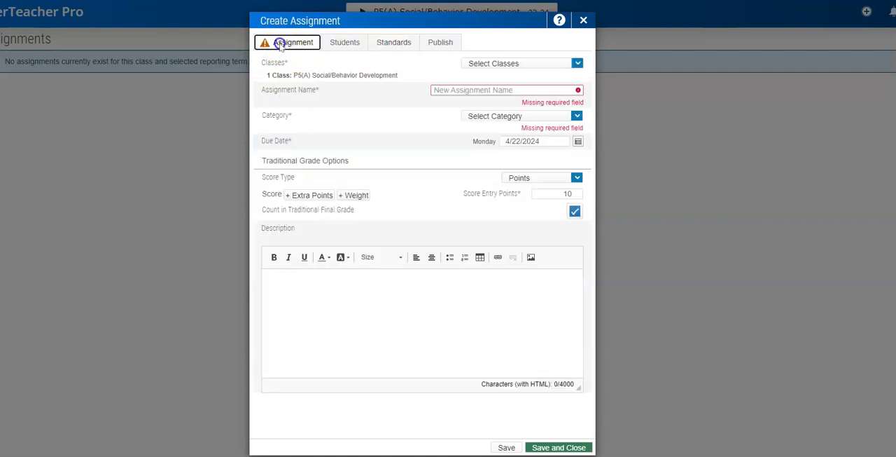
click(482, 90)
text(R)
key(BackSpace)
text(Acce)
click(525, 112)
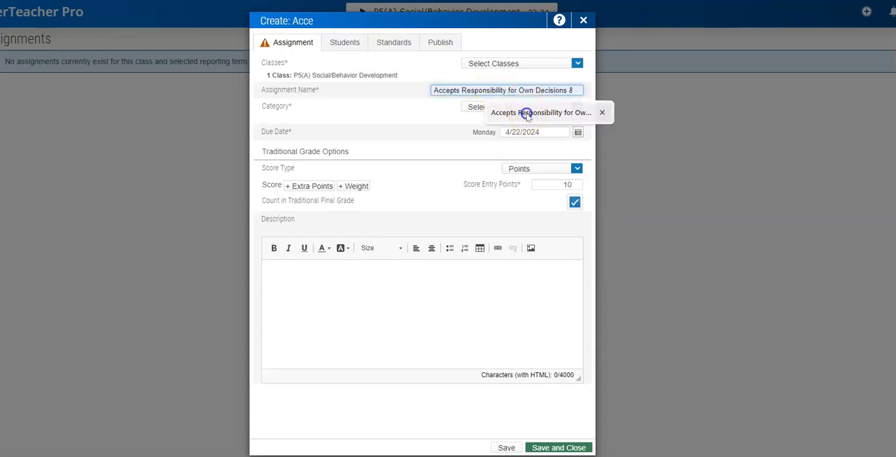
click(521, 108)
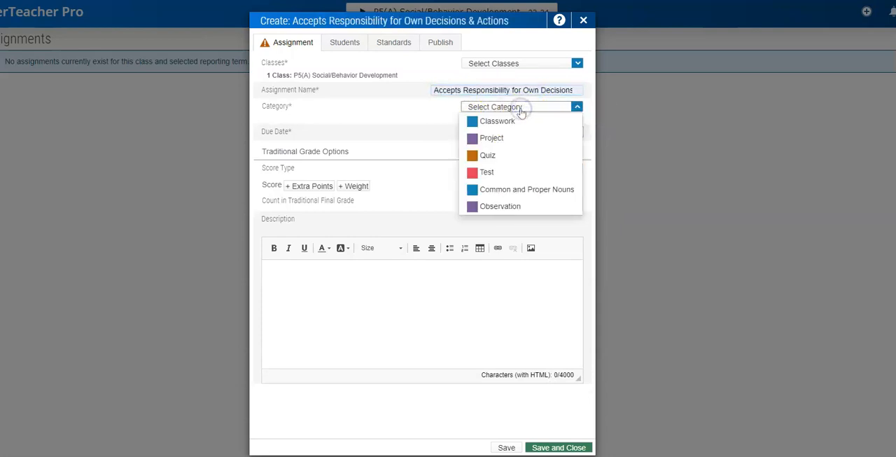
click(488, 207)
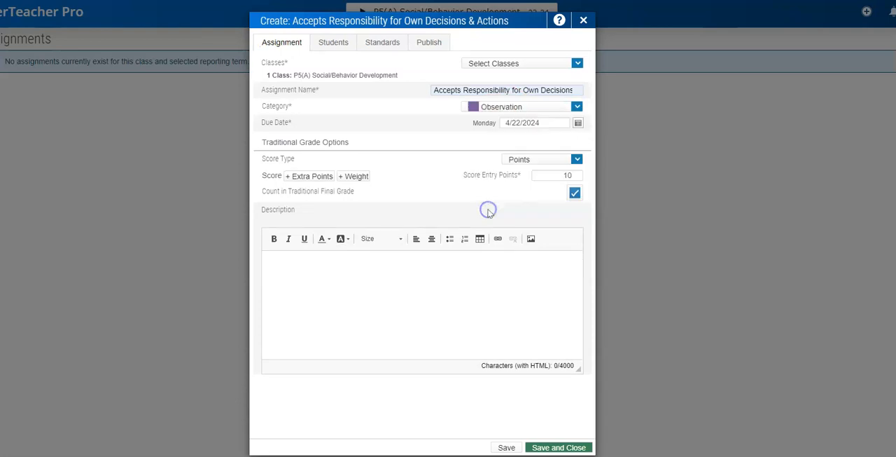
Step: Set the due date to 5/23/2024 and the score type to Letter (E - U), saving the assignment
click(578, 124)
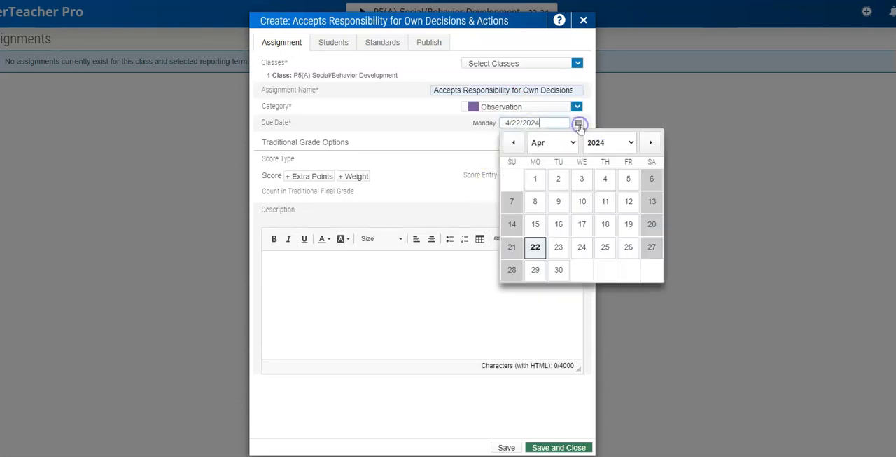
click(648, 143)
click(605, 248)
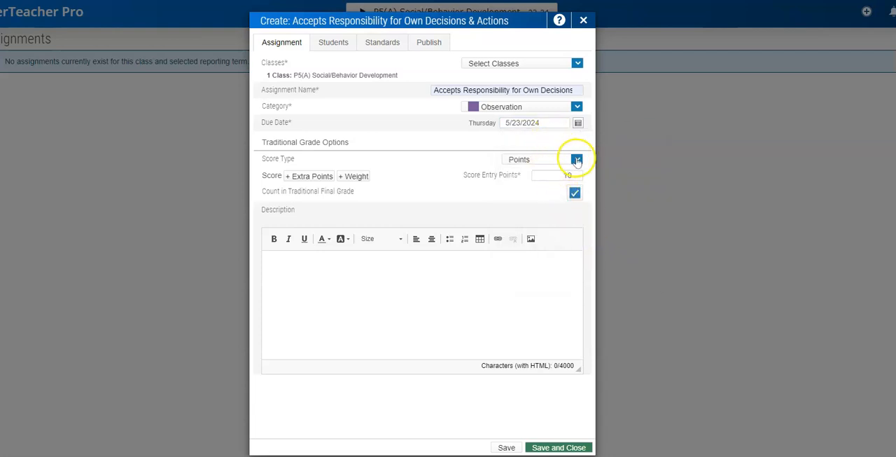
click(577, 160)
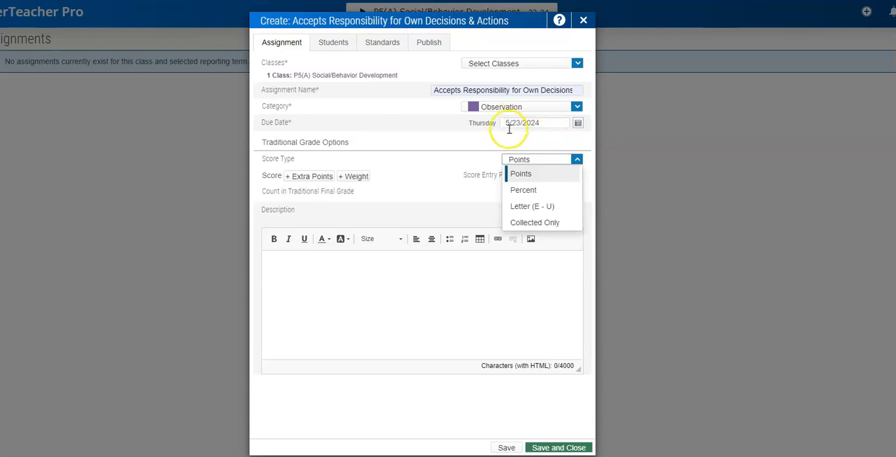
click(526, 208)
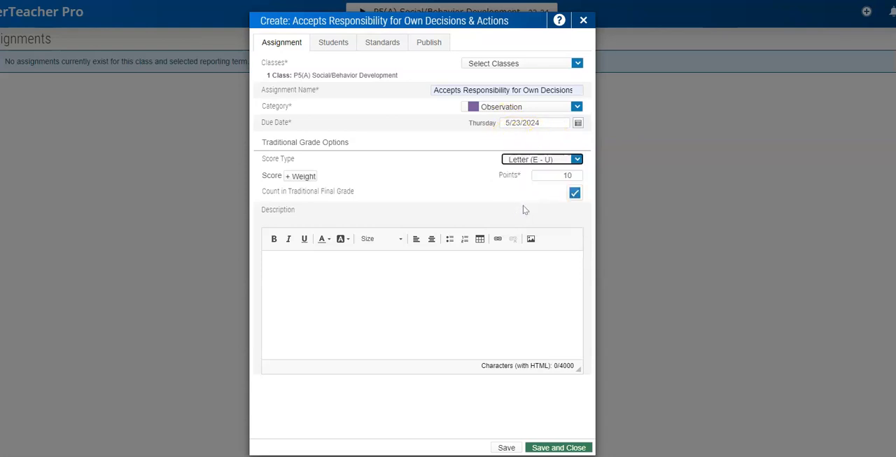
click(546, 447)
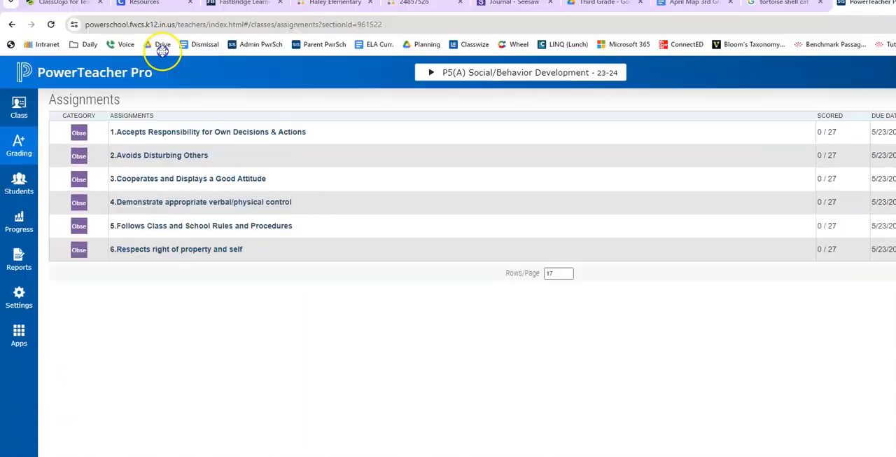
Step: Open the scoresheet for the Social/Behavior Development class
click(23, 146)
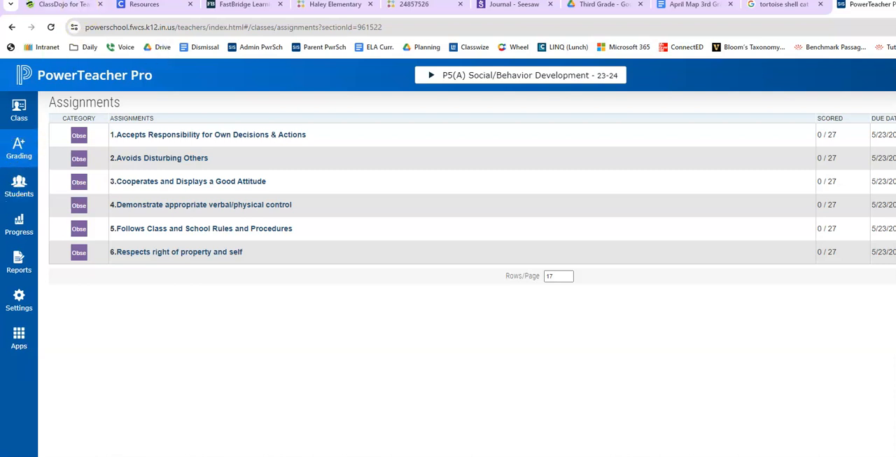
click(21, 153)
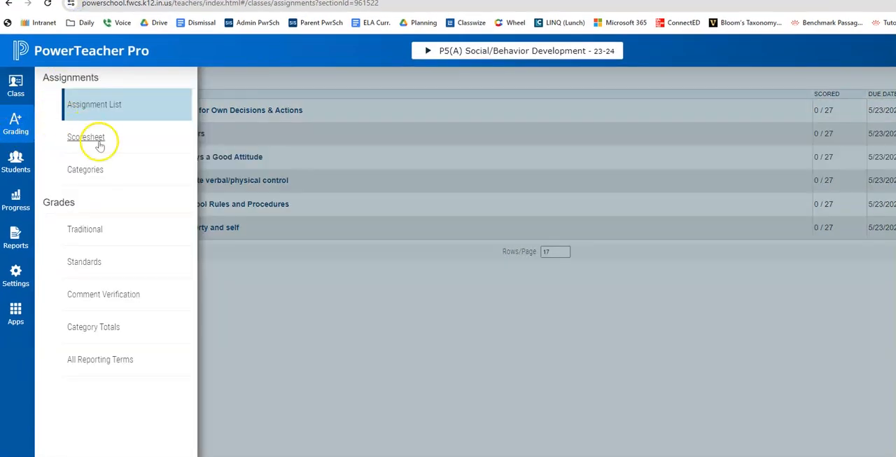
click(420, 356)
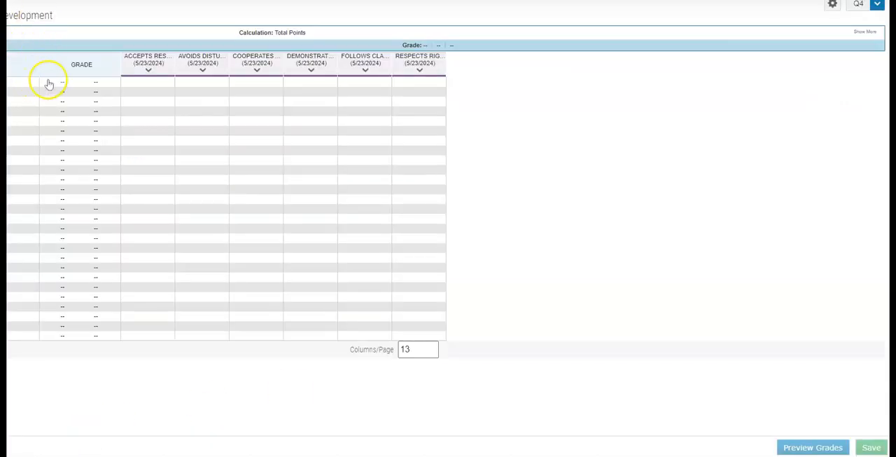
Step: Score the first student S+ for accepting responsibility, E for avoiding disturbing others and S+ for cooperating with a good attitude
click(133, 83)
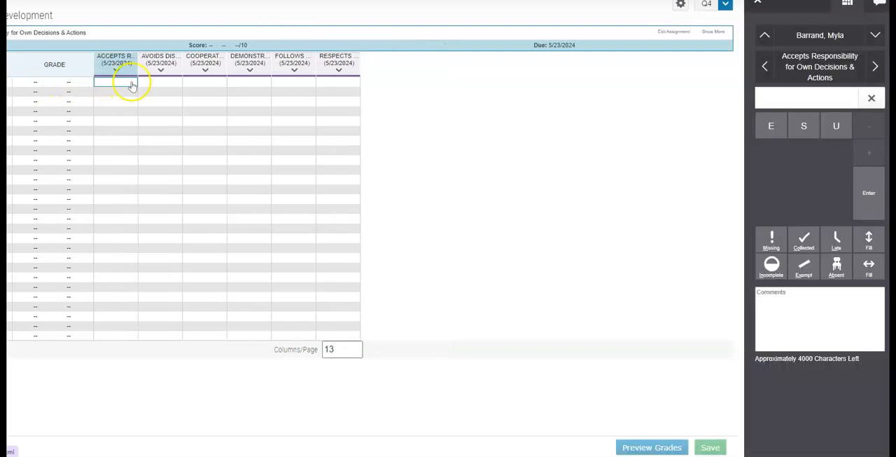
text(U)
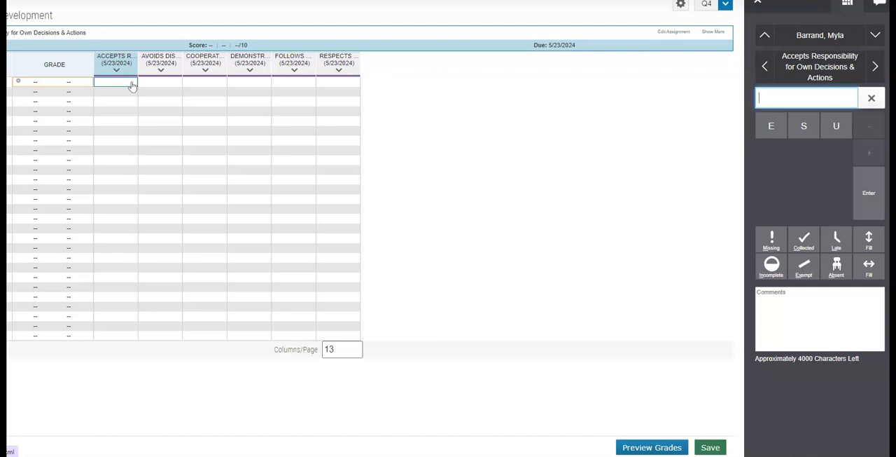
text(S+)
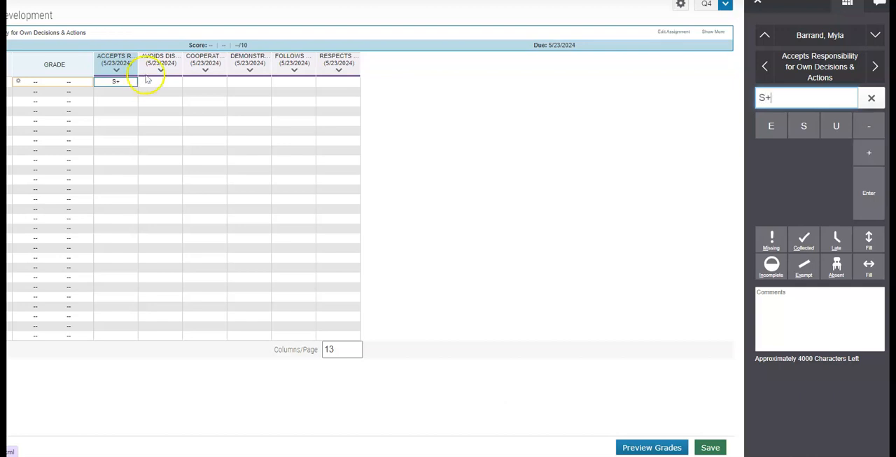
click(170, 84)
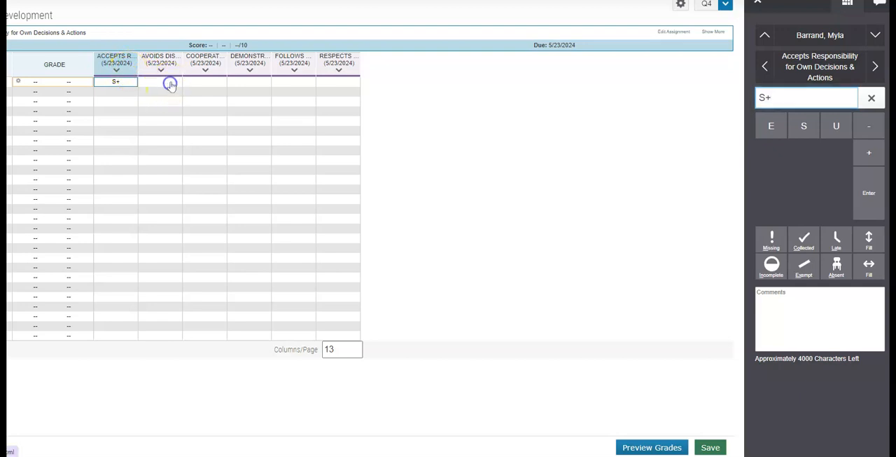
text(E)
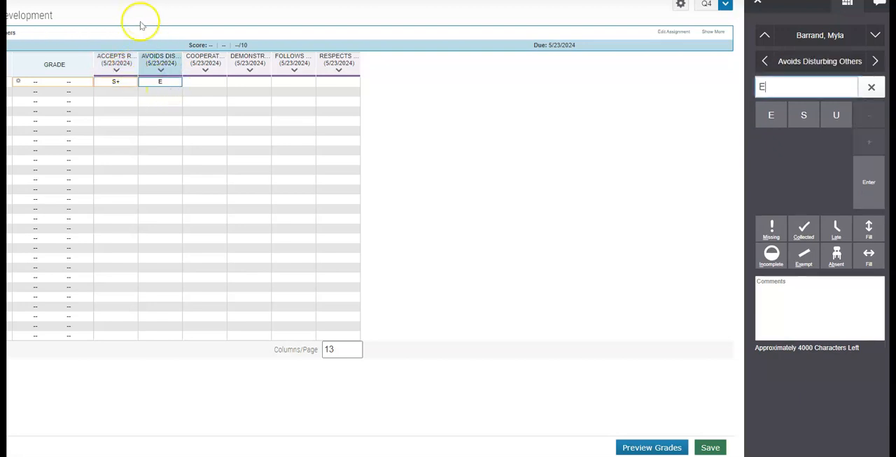
click(202, 84)
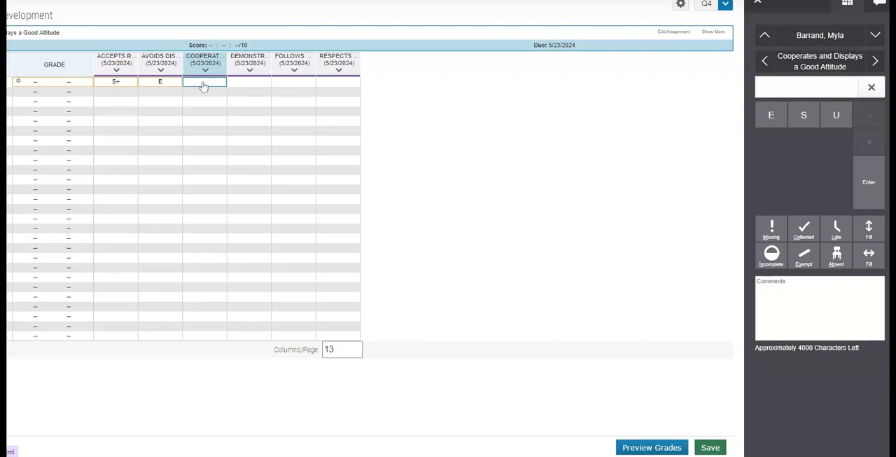
text(S+)
Step: Score the first student E for verbal/physical control, S for following rules and S for respecting property, and save the scores
click(245, 82)
text(E)
click(283, 82)
text(S)
click(344, 83)
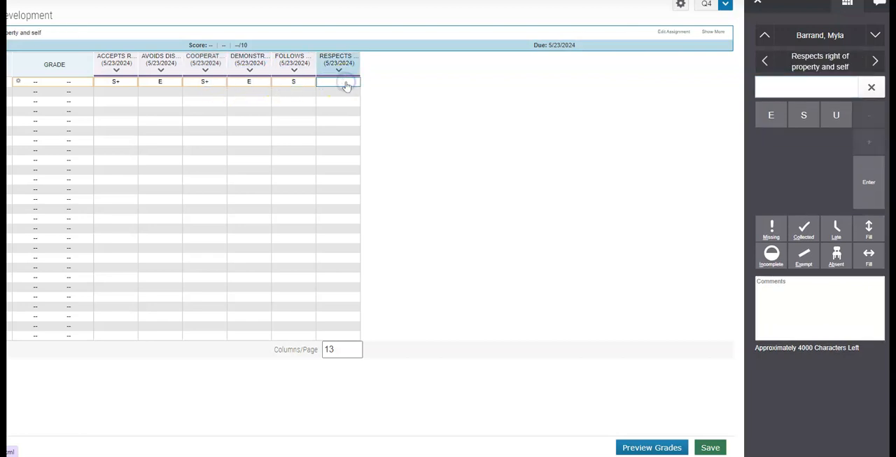
text(S)
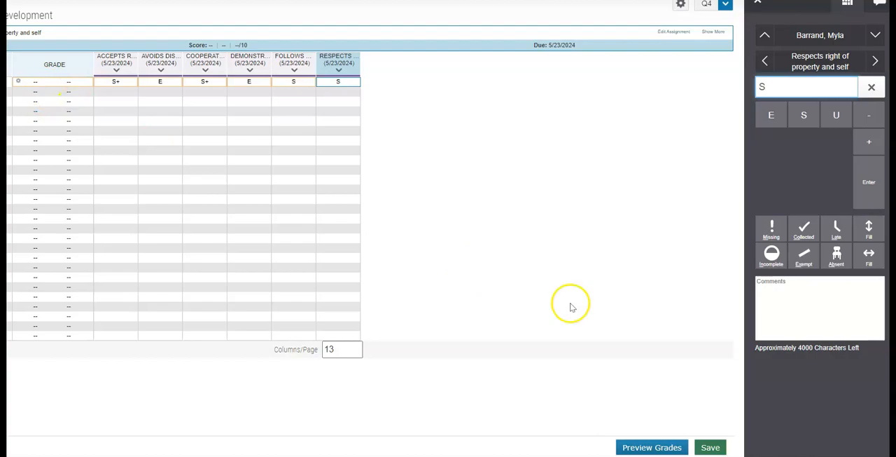
click(715, 449)
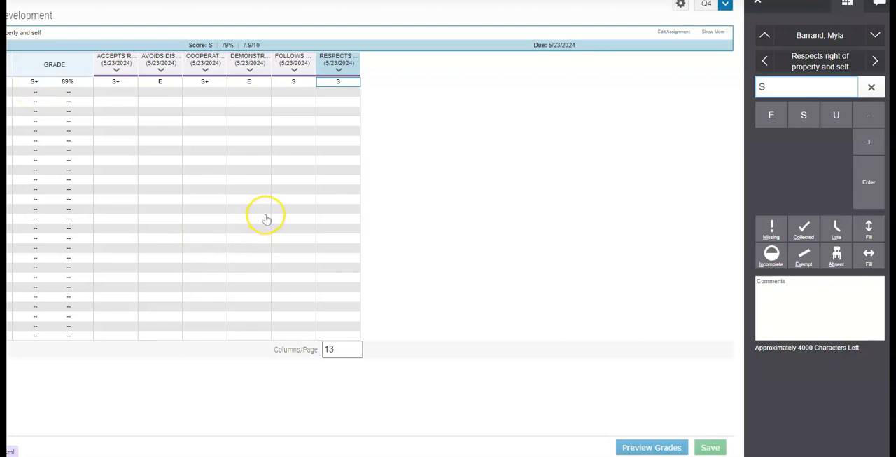
Step: Change the first student's score for respecting property and self to E and save, keeping the existing standard scores
click(797, 88)
drag(780, 87, 739, 93)
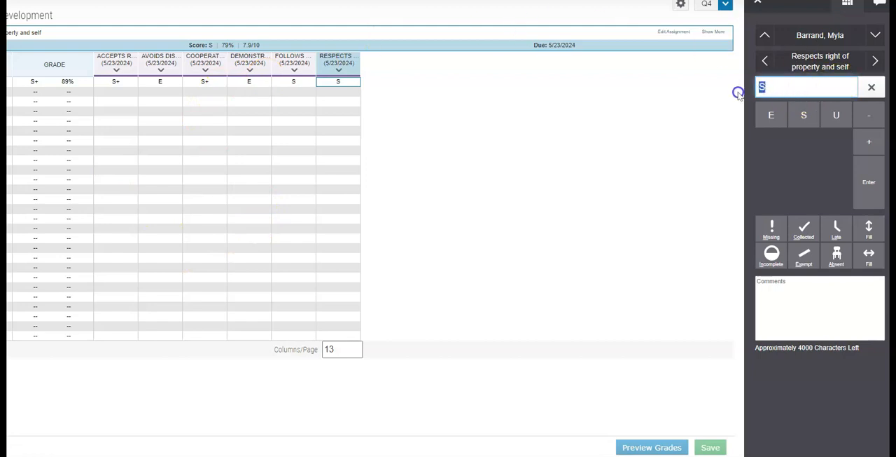
text(E)
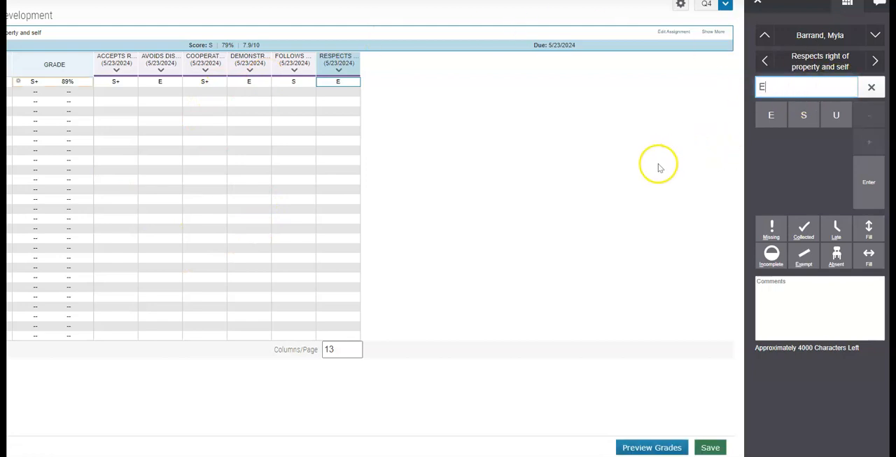
click(711, 447)
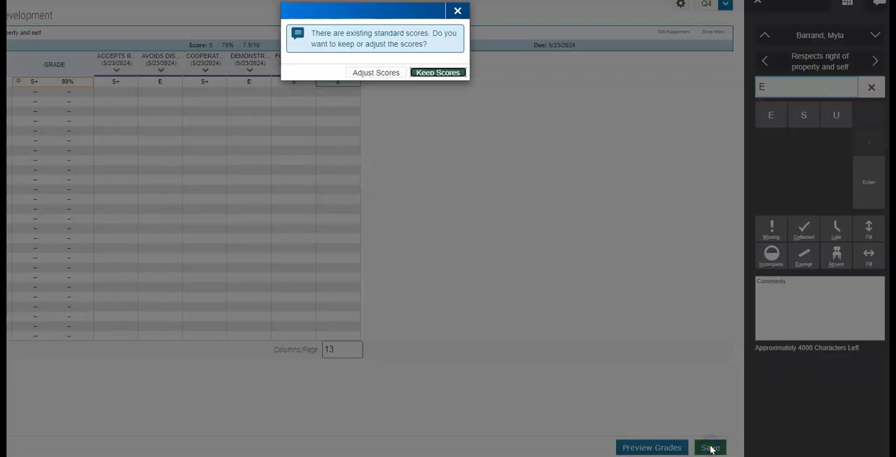
click(449, 72)
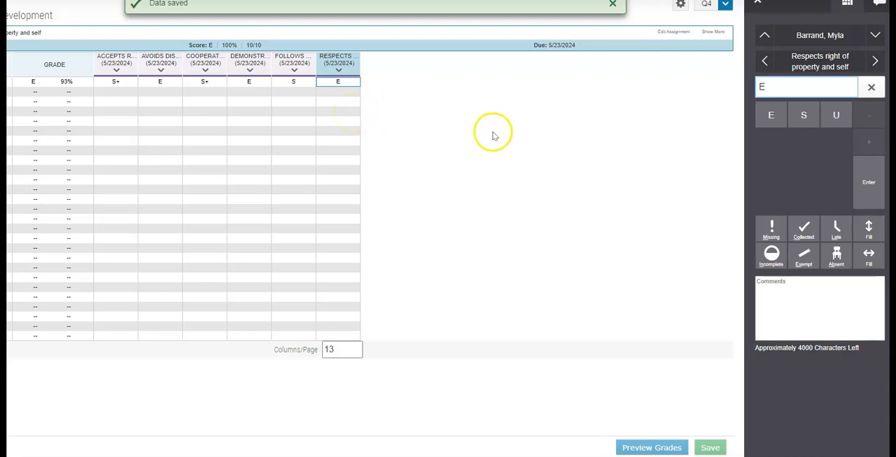
Step: Set the first student's score for respecting property and self to S+ and save, keeping the existing standard scores
drag(795, 85, 745, 96)
text(S)
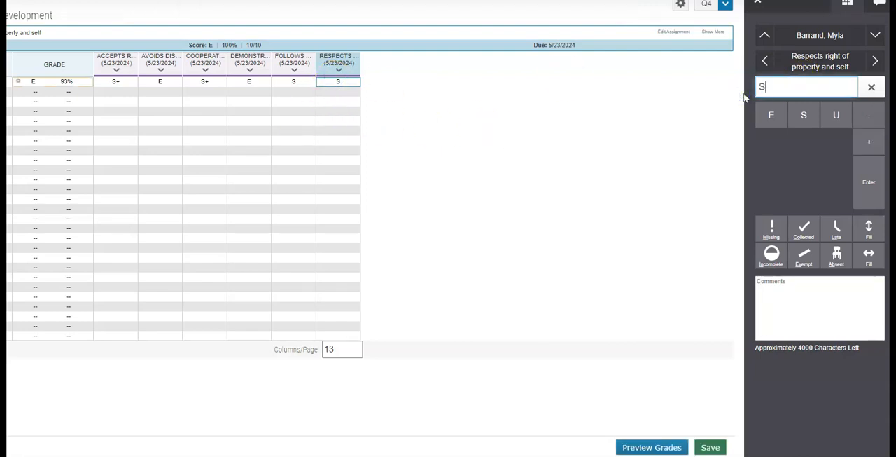
text(+)
click(710, 447)
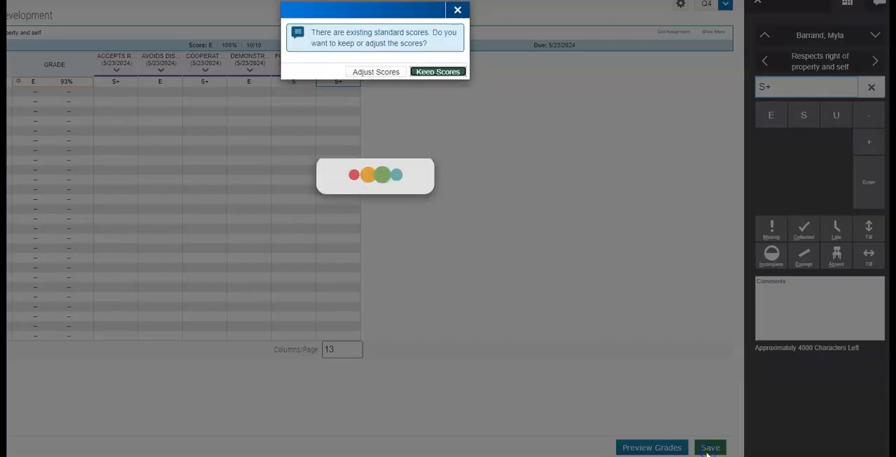
click(437, 74)
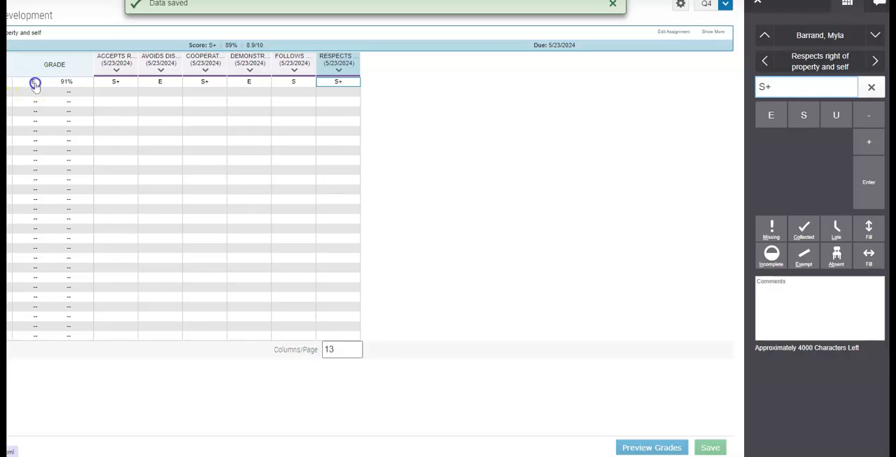
Step: Override the first student's overall Q4 course grade with S+
click(35, 83)
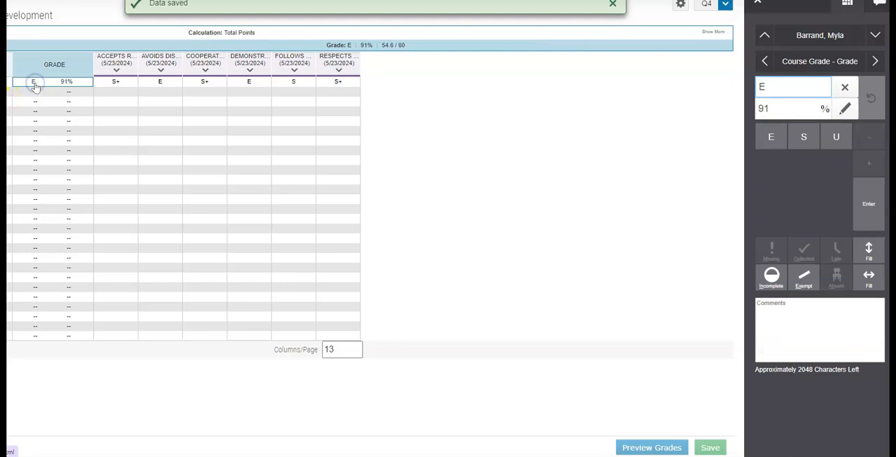
double_click(756, 88)
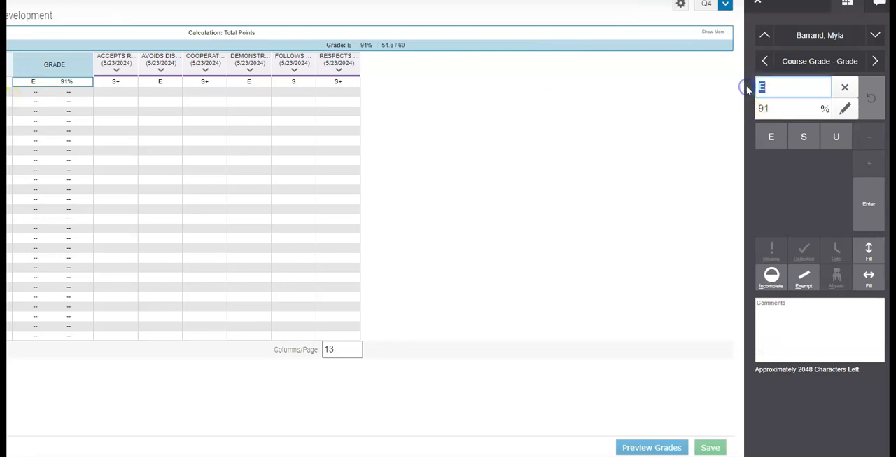
text(S+)
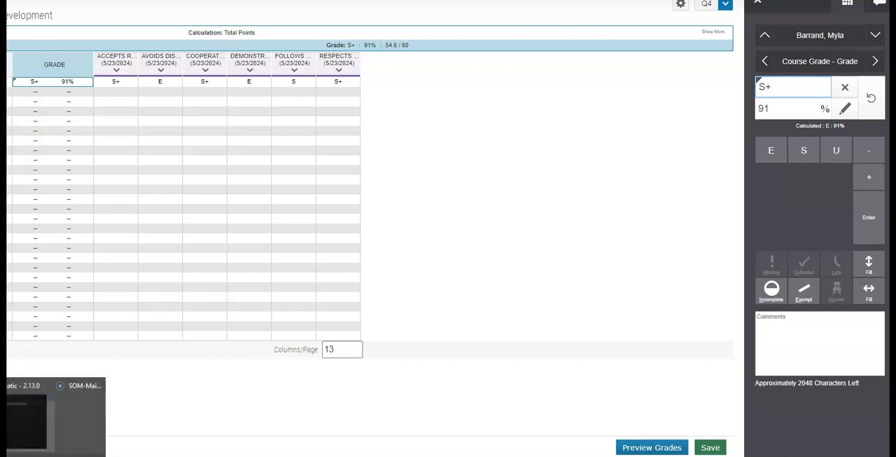
Step: Switch to the annotated report card sample and examine the Social/Behavior Development achievement row and the standards beneath it for each quarter
click(30, 425)
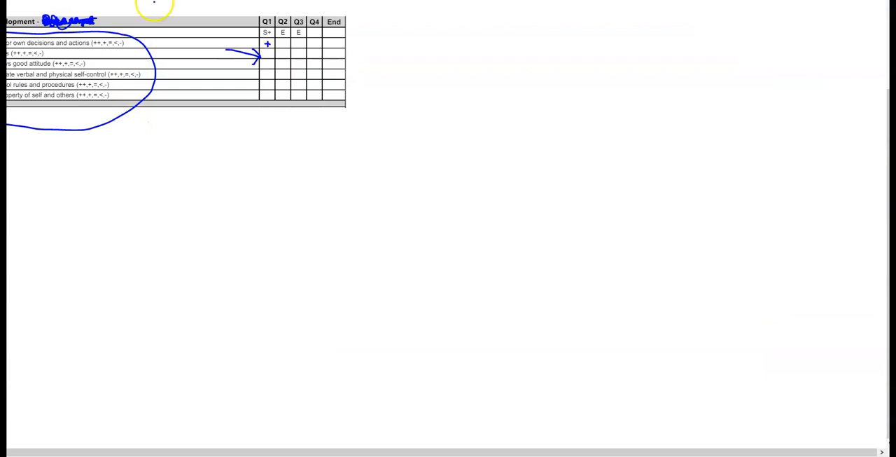
scroll(162, 6, left, 2)
scroll(162, 6, up, 1)
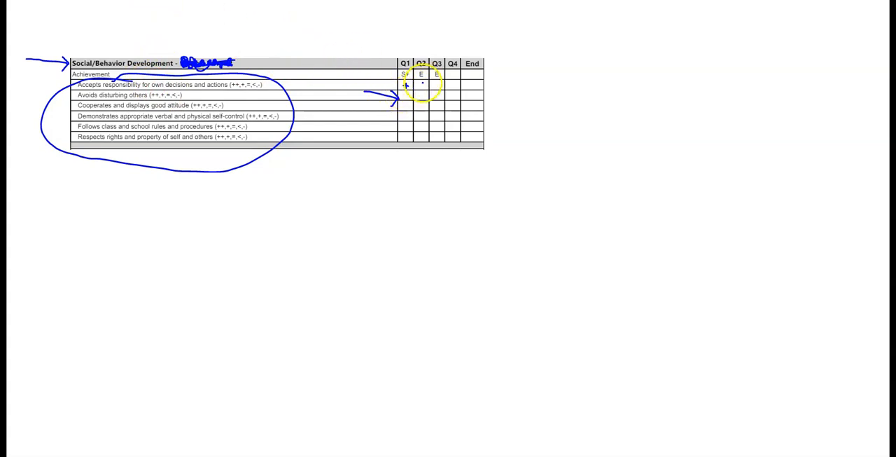
click(422, 88)
click(404, 92)
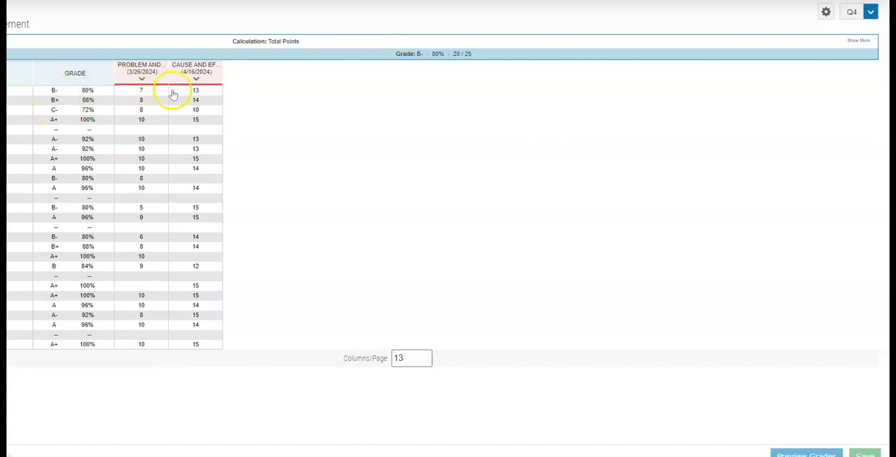
Step: Open the Reading Achievement class's Cause and Effect Test scores and view the standards linked to that assignment
click(191, 68)
click(163, 104)
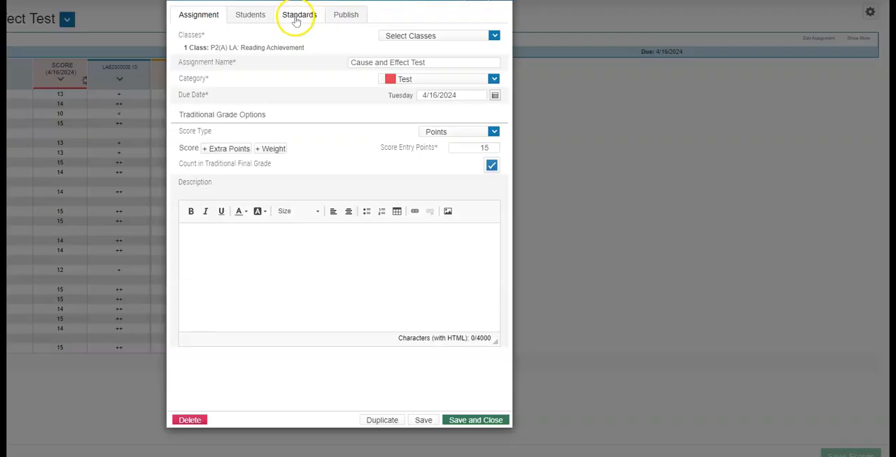
click(297, 18)
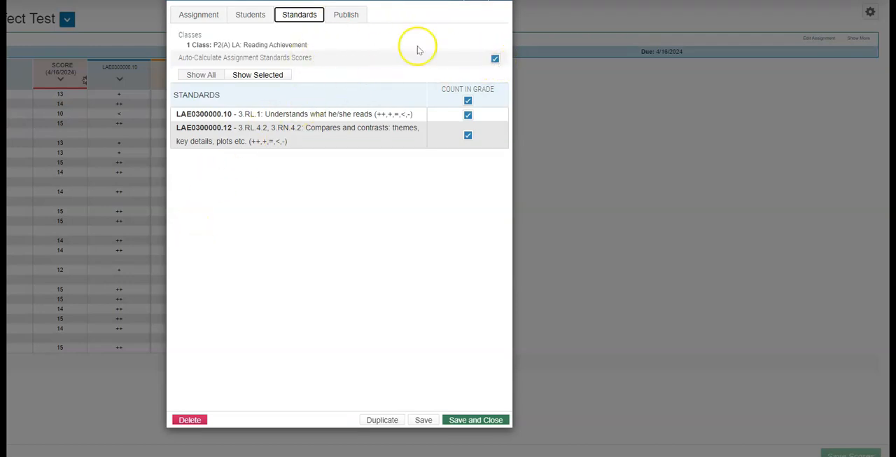
Step: Show all standards available for the Cause and Effect Test, look through the list, and save and close the assignment
click(212, 74)
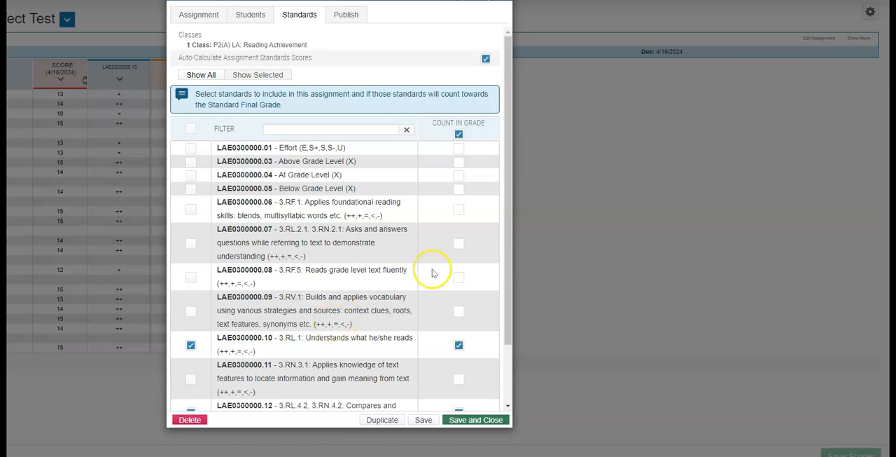
drag(509, 189, 526, 114)
click(483, 420)
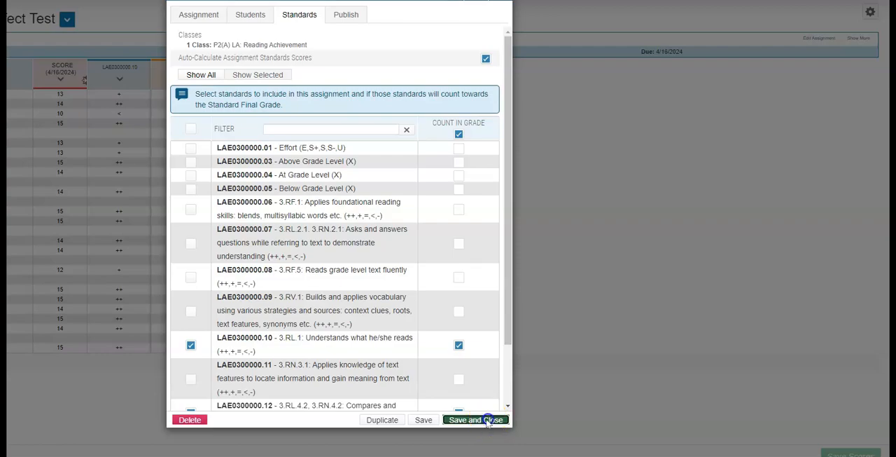